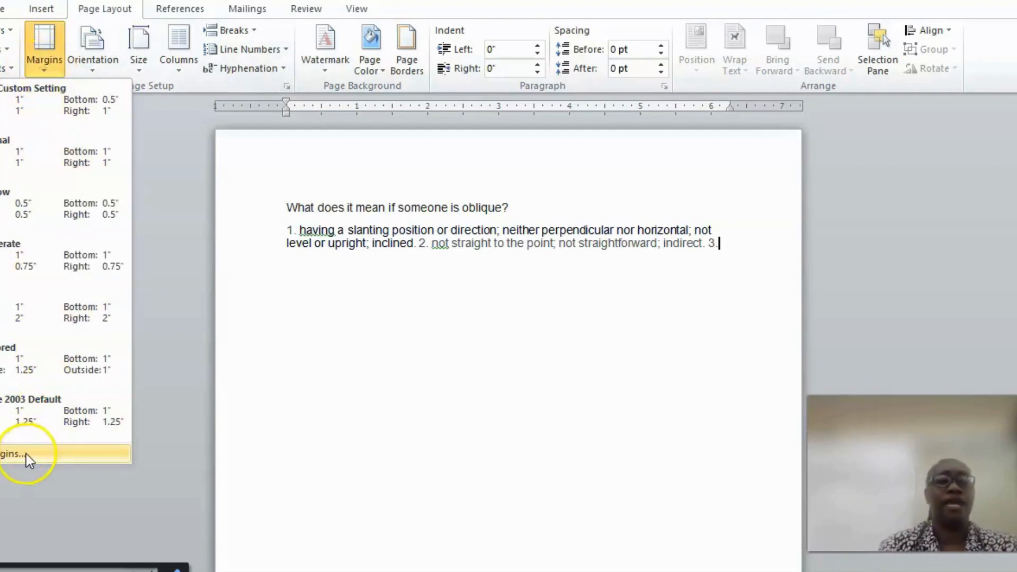
Set the page orientation to landscape, applied from this point forward in the document.
left_click(27, 453)
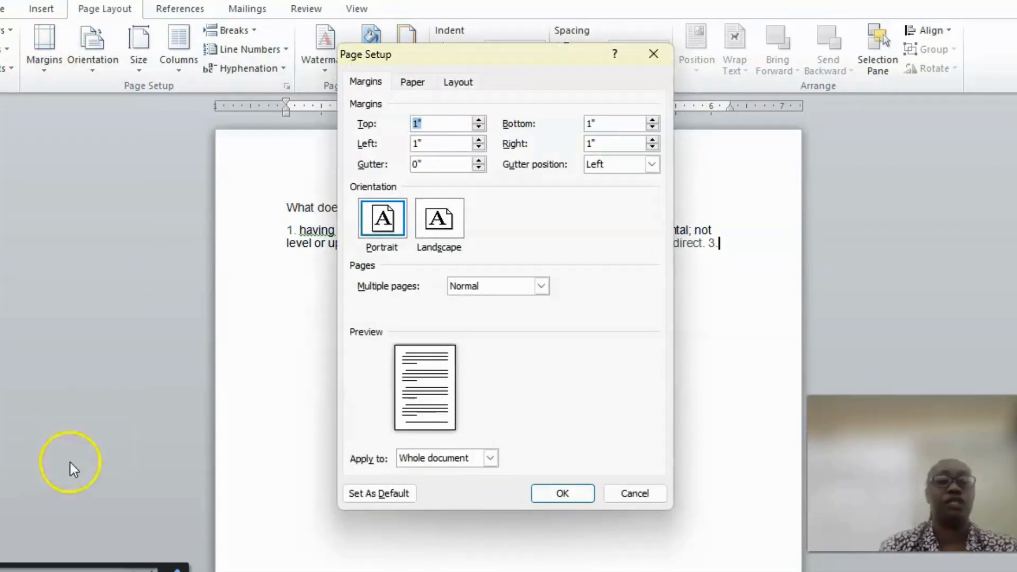
left_click(431, 230)
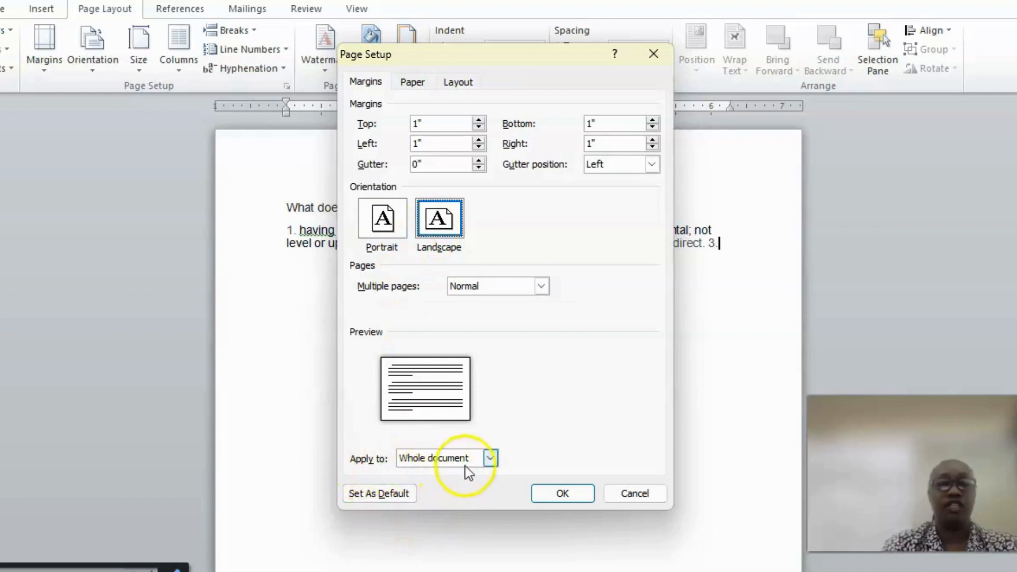
left_click(492, 459)
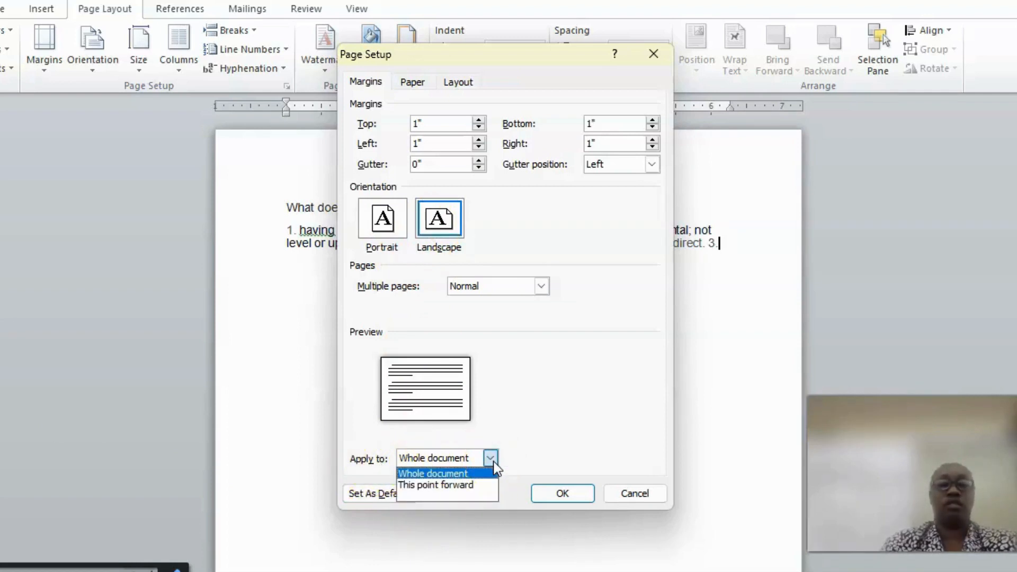
left_click(456, 485)
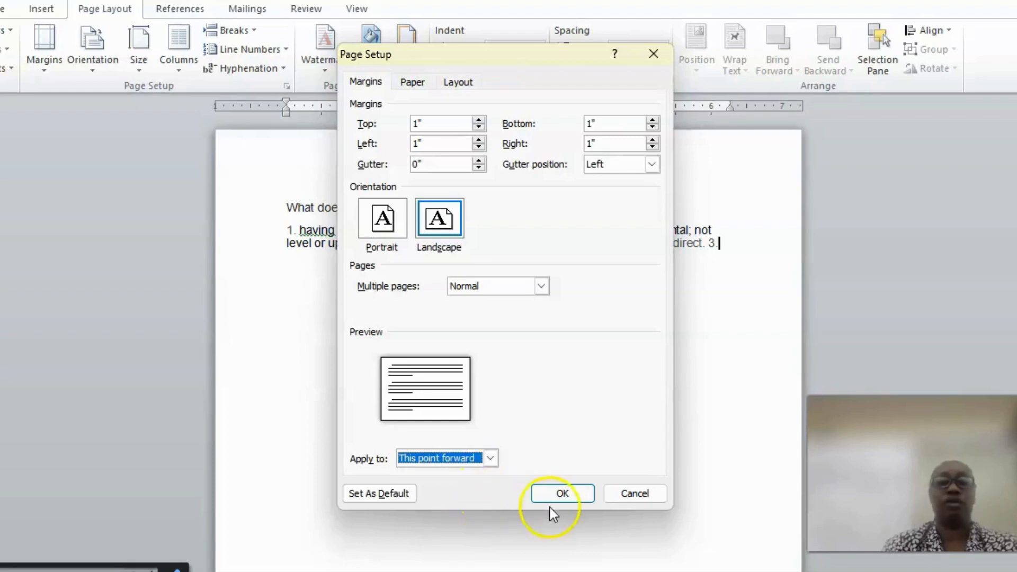
left_click(567, 494)
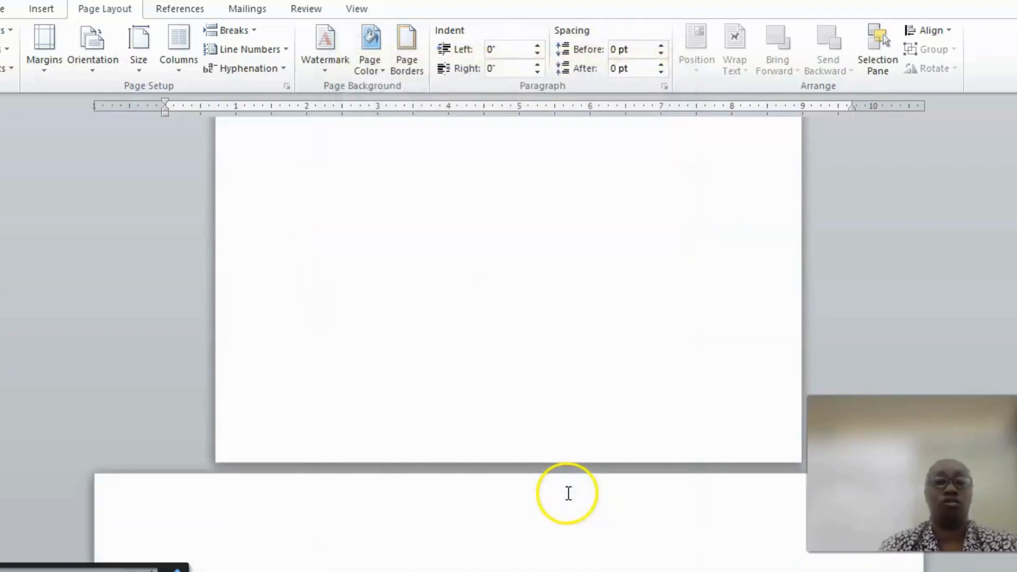
Insert a table with 5 columns and 6 rows on the new landscape page.
scroll(456, 275, "down", 1)
scroll(458, 282, "up", 1)
scroll(468, 323, "down", 4)
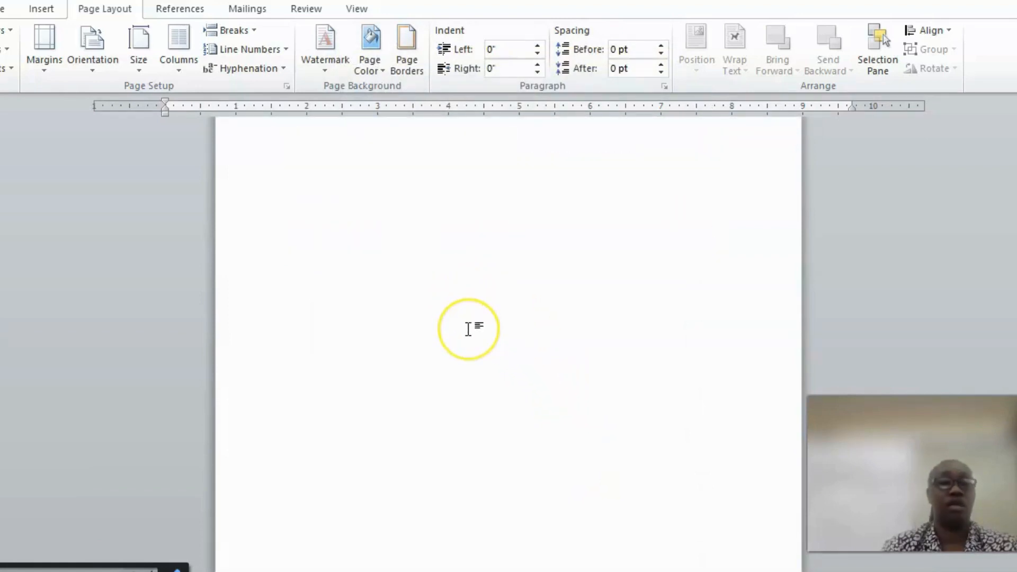
scroll(468, 325, "down", 5)
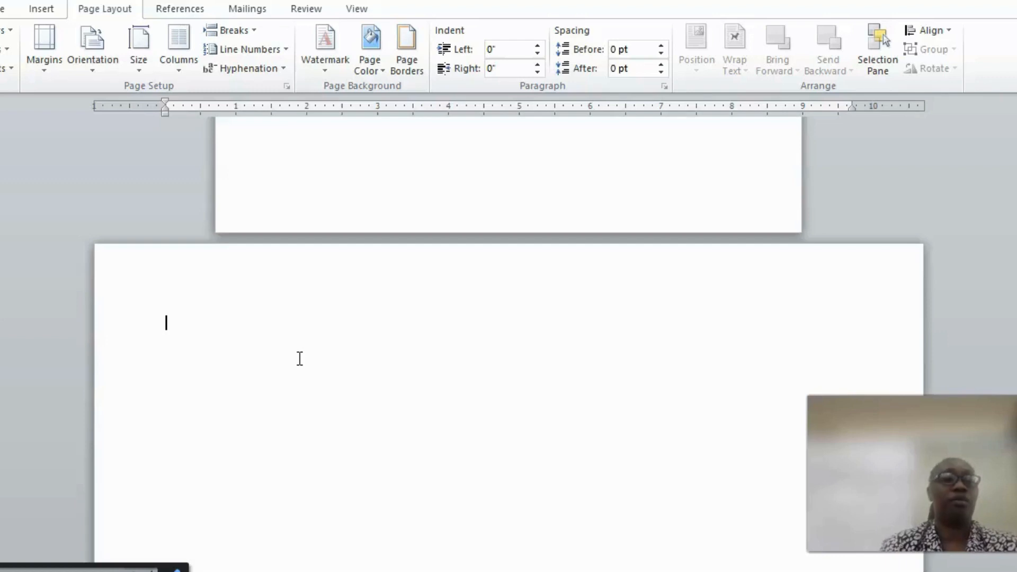
left_click(41, 9)
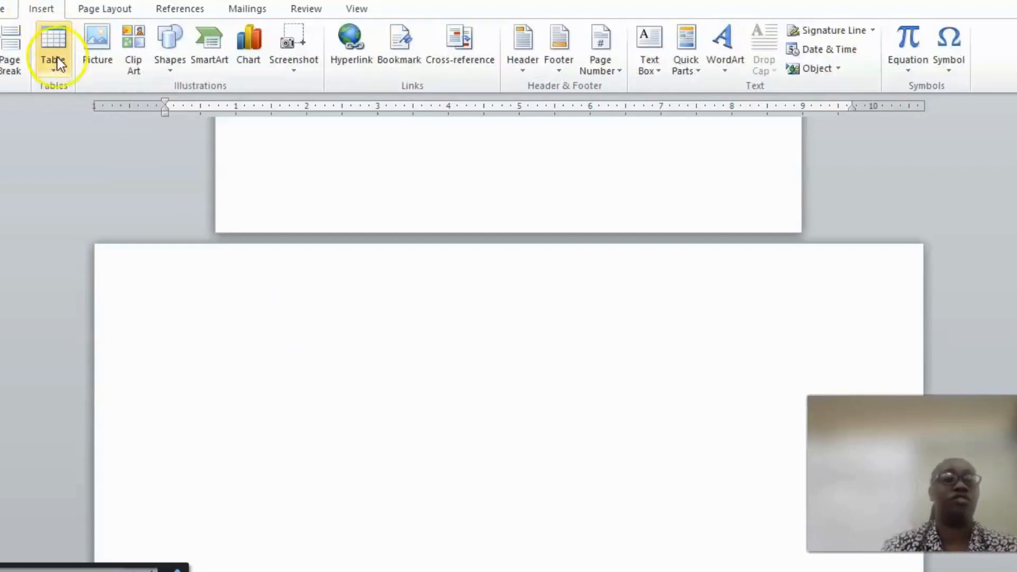
left_click(53, 70)
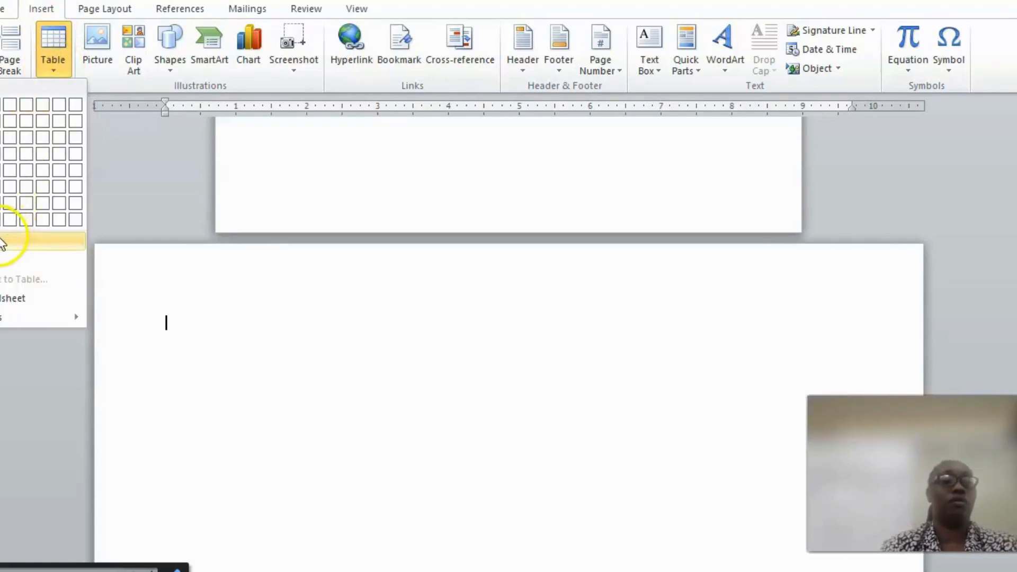
left_click(2, 244)
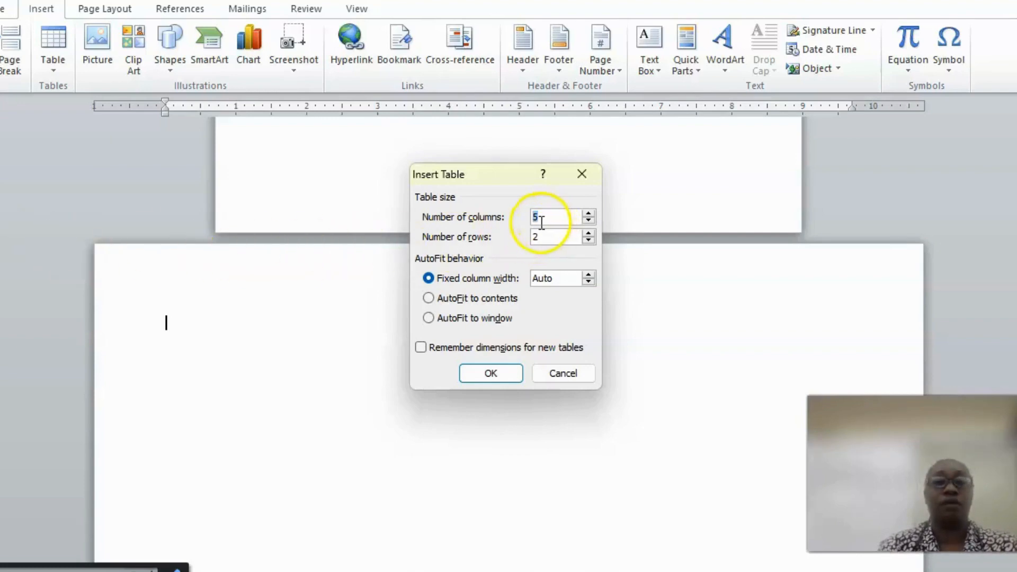
left_click(588, 234)
left_click(588, 234)
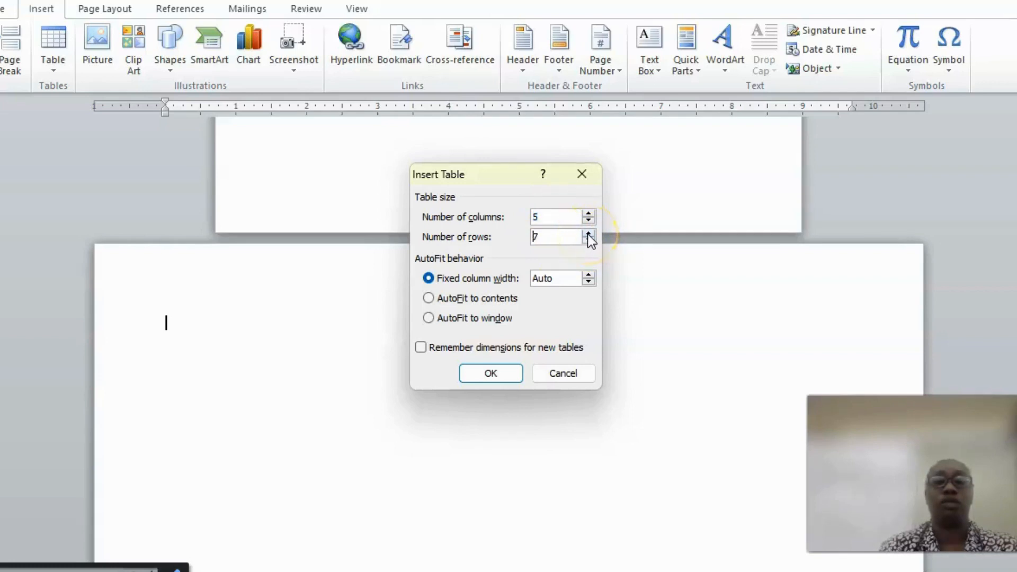
left_click(588, 241)
left_click(492, 374)
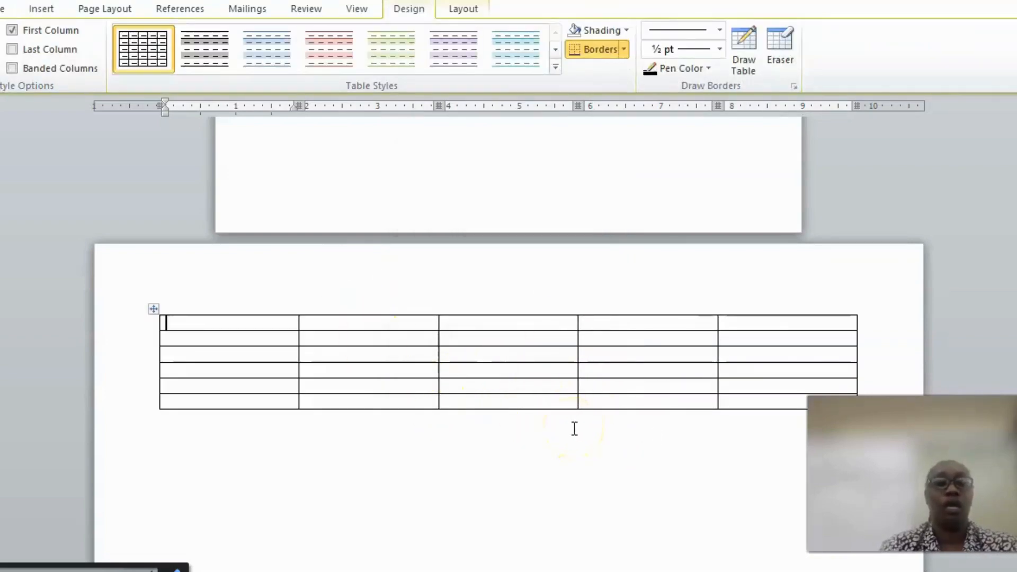
Fill the table's first row with the month headings JAN, FEB, MAR, APR and MAY.
key("Caps_Lock")
type("JAN")
key("Tab")
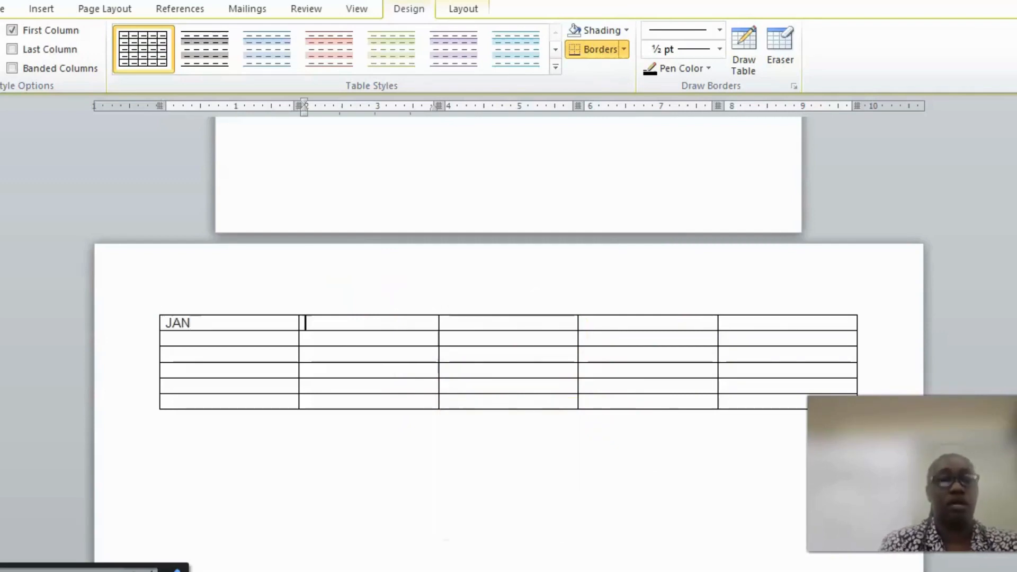
type("FEB")
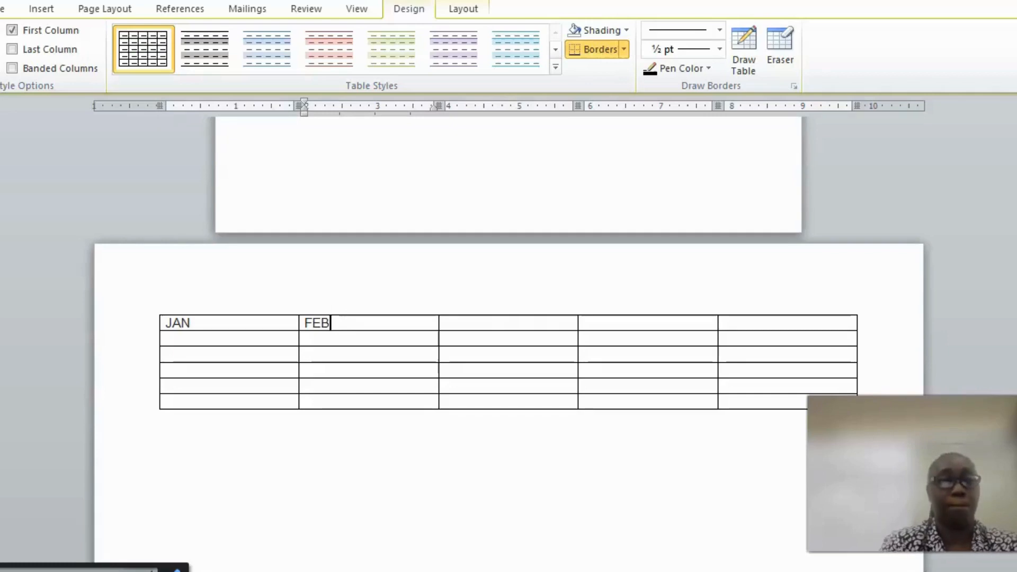
key("Tab")
type("MAR")
key("Tab")
type("APR")
key("Tab")
type("MAY")
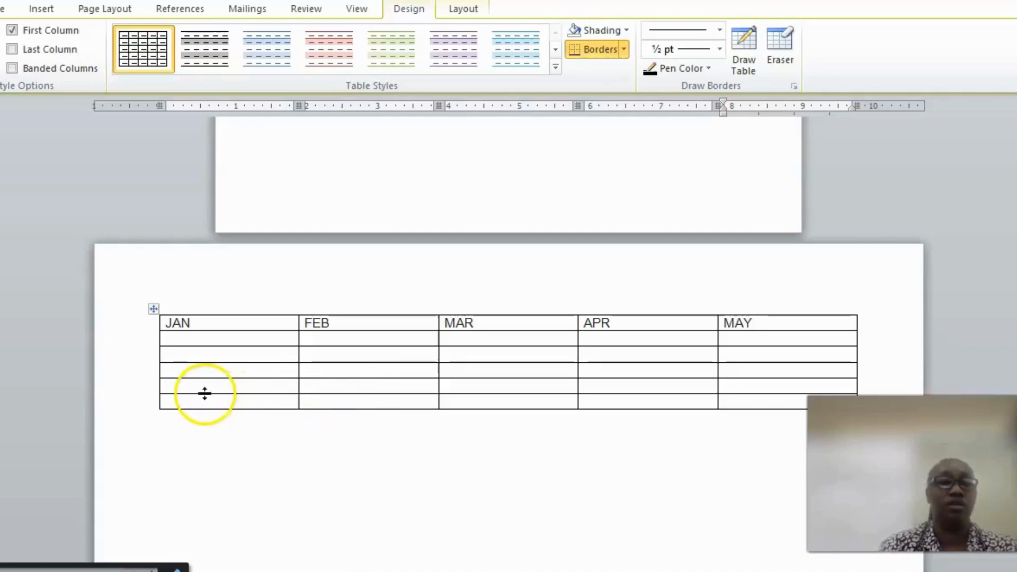
Delete the last three empty rows of the table as entire rows.
left_click_drag(201, 386, 765, 401)
left_click_drag(188, 372, 738, 392)
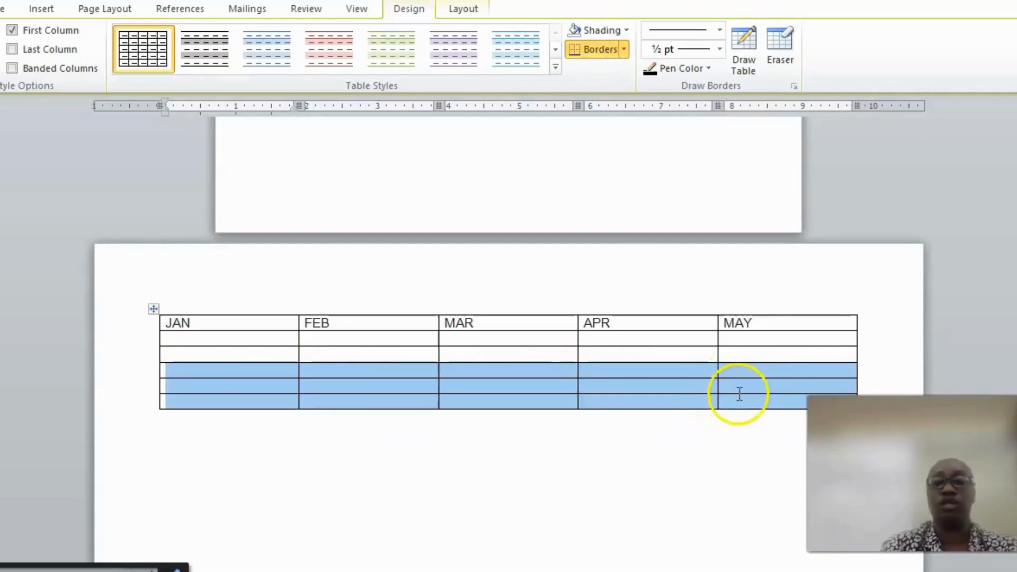
right_click(494, 388)
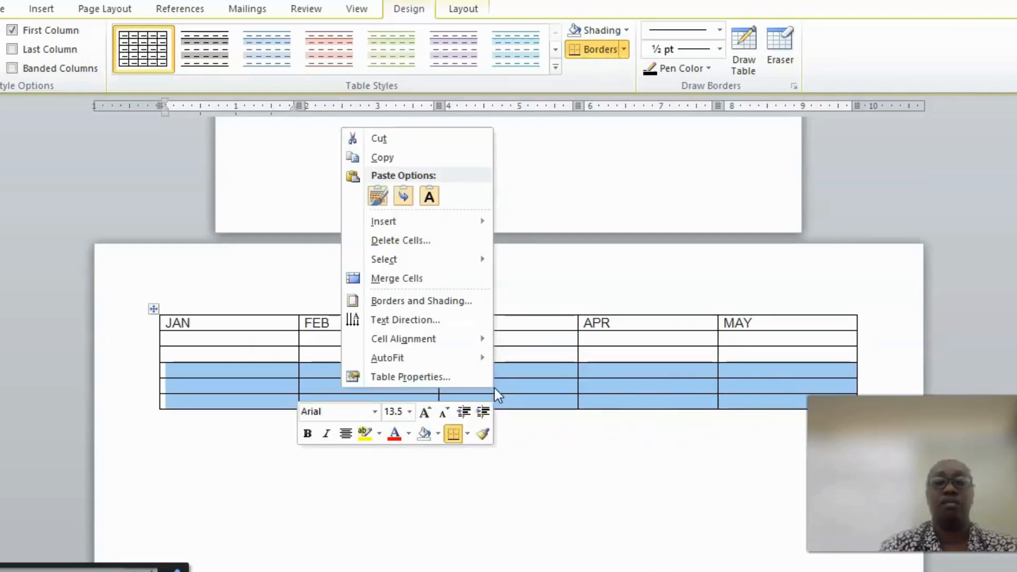
left_click(377, 241)
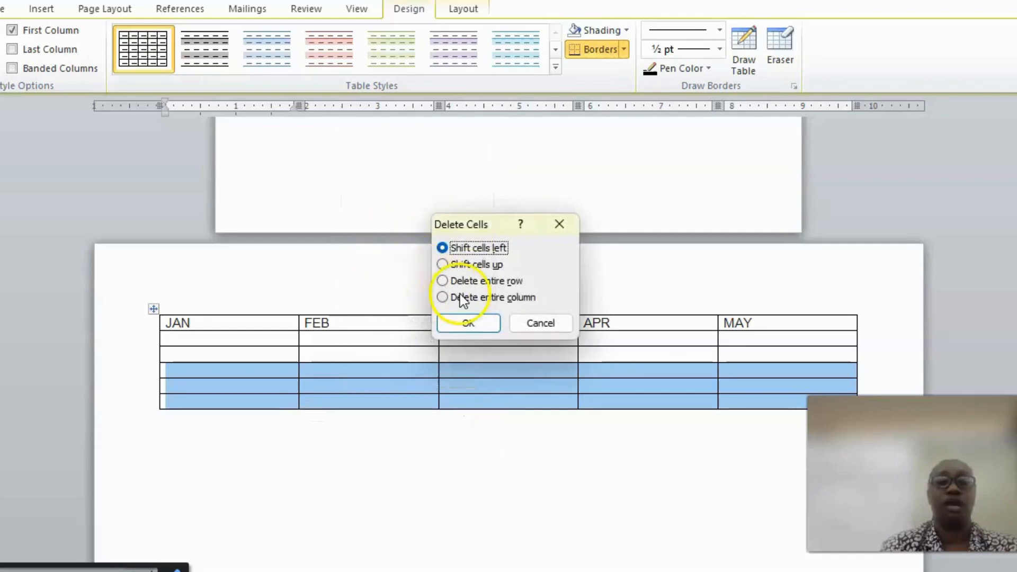
left_click(442, 281)
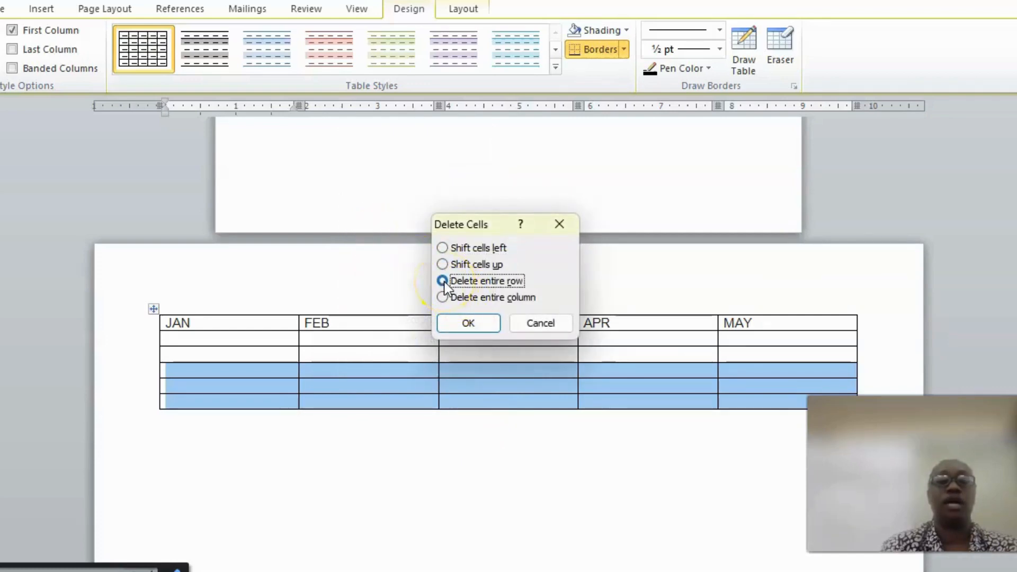
left_click(459, 319)
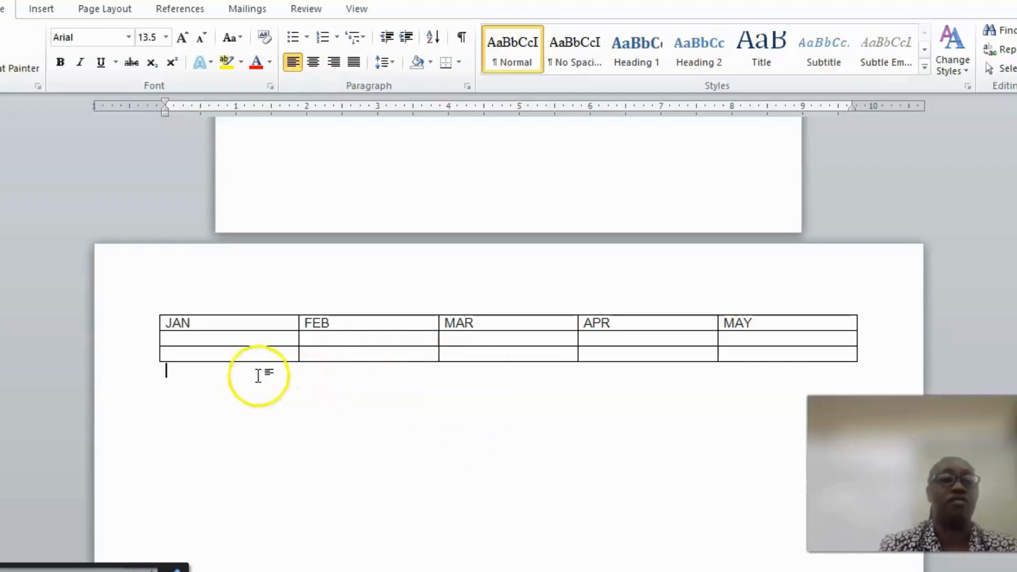
Change the text direction of the JAN to MAY heading cells to vertical.
left_click(168, 321)
left_click_drag(167, 322, 757, 322)
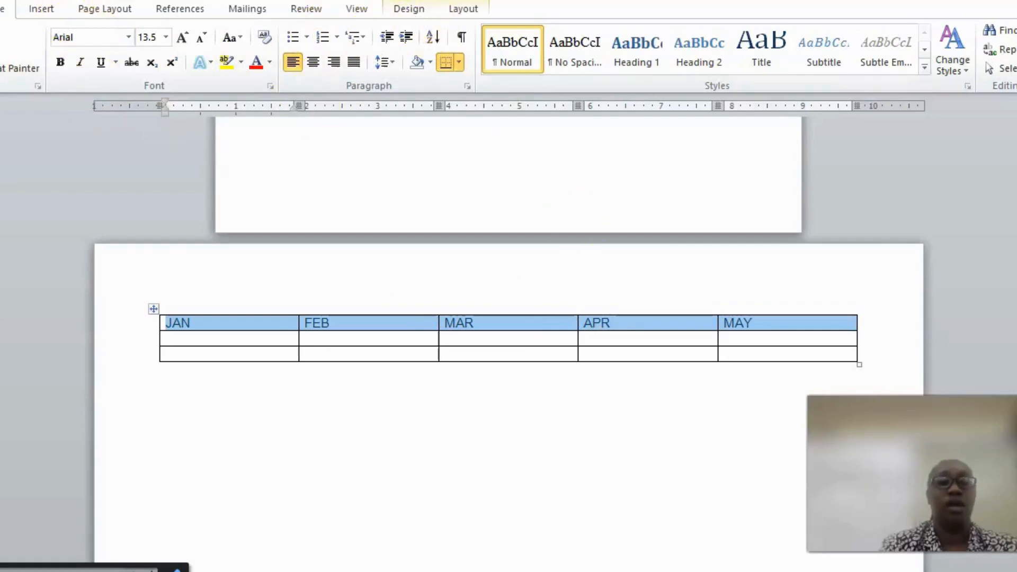
left_click(458, 15)
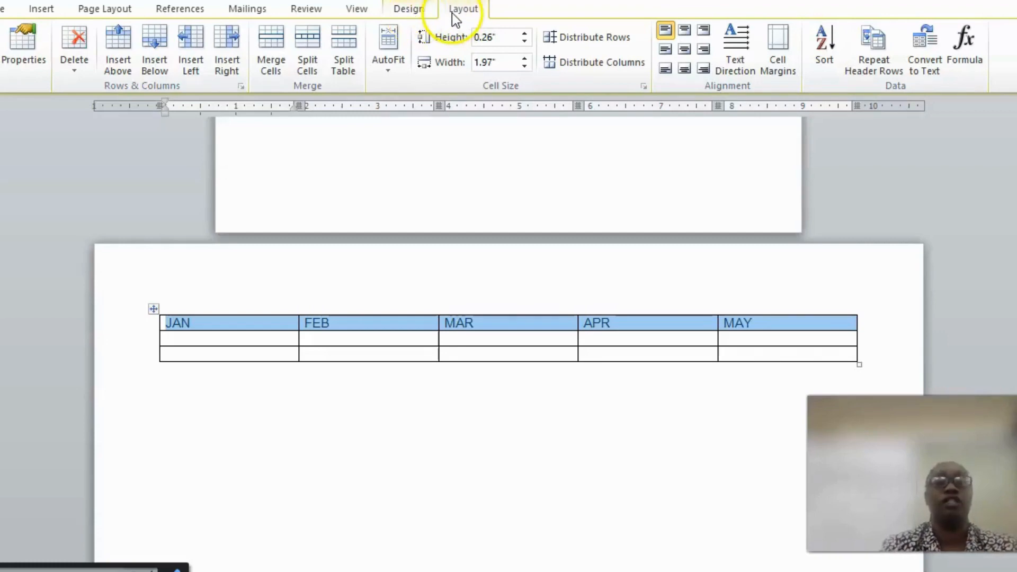
left_click(735, 69)
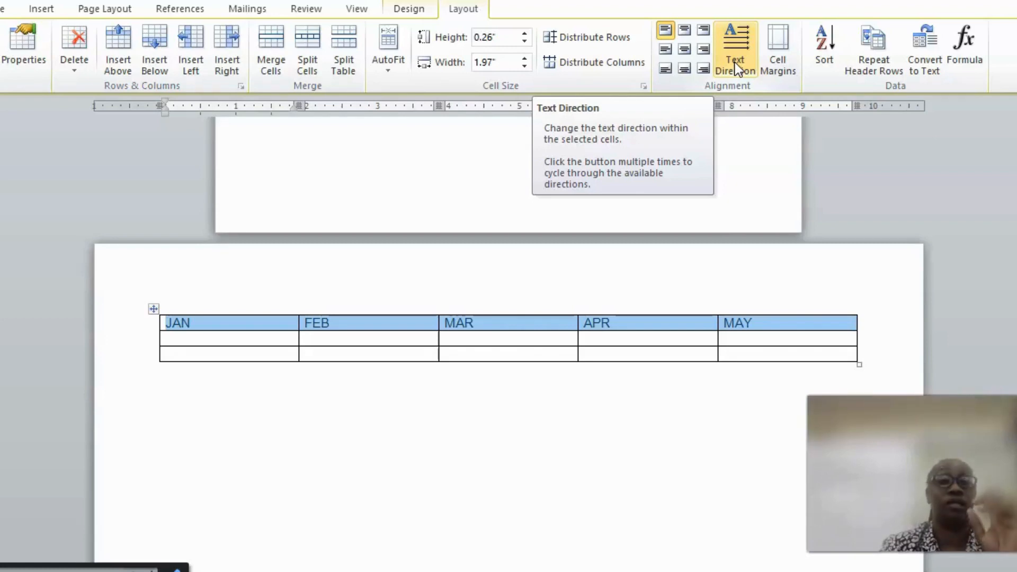
left_click(735, 62)
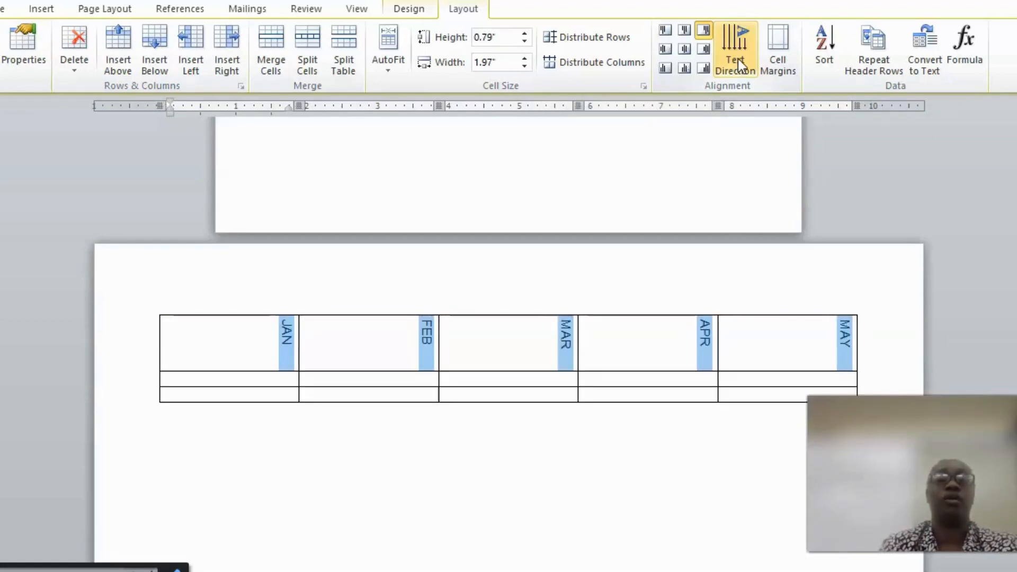
left_click(739, 66)
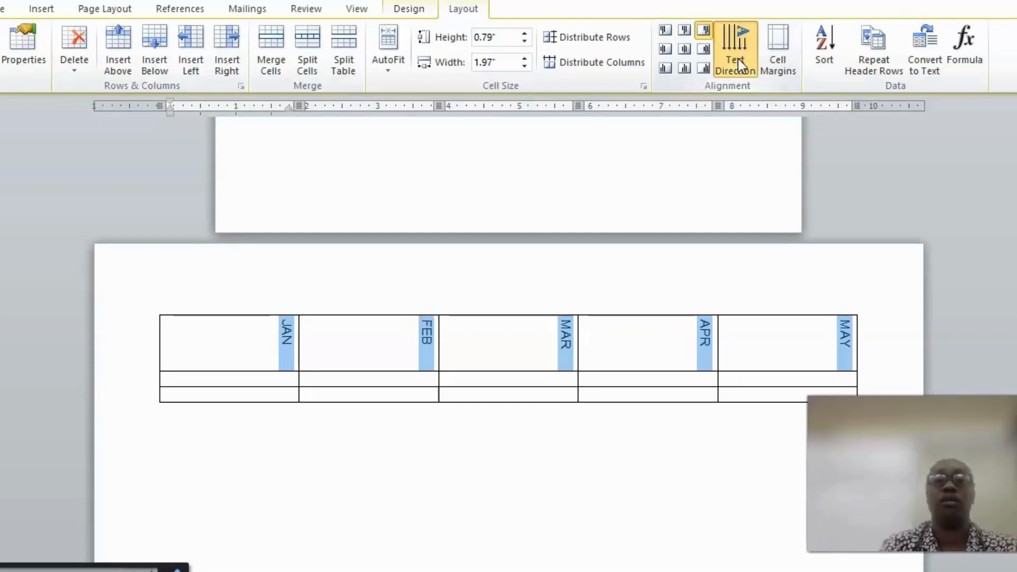